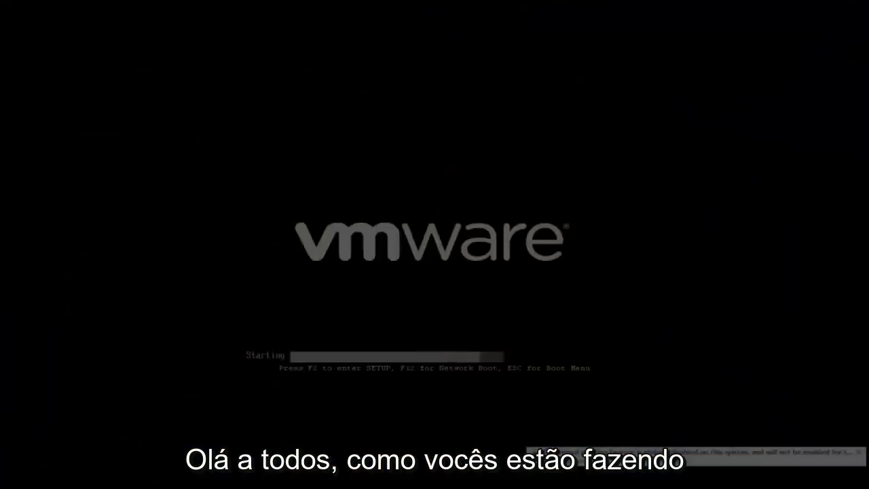
Step: Press Esc at the VMware splash screen to bring up the Boot Menu of boot devices
{"action": "key", "text": "Escape"}
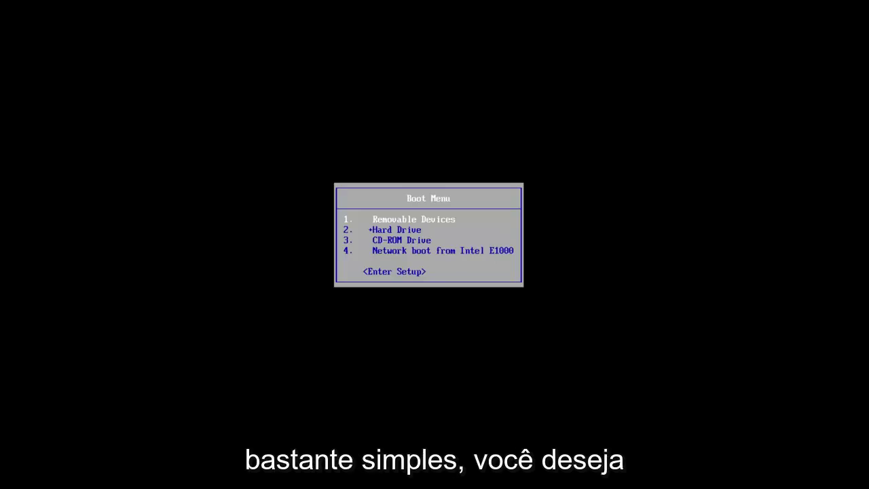
Step: Boot the virtual machine from the CD-ROM Drive and confirm booting from the Windows disc
{"action": "key", "text": "Down"}
{"action": "key", "text": "Down"}
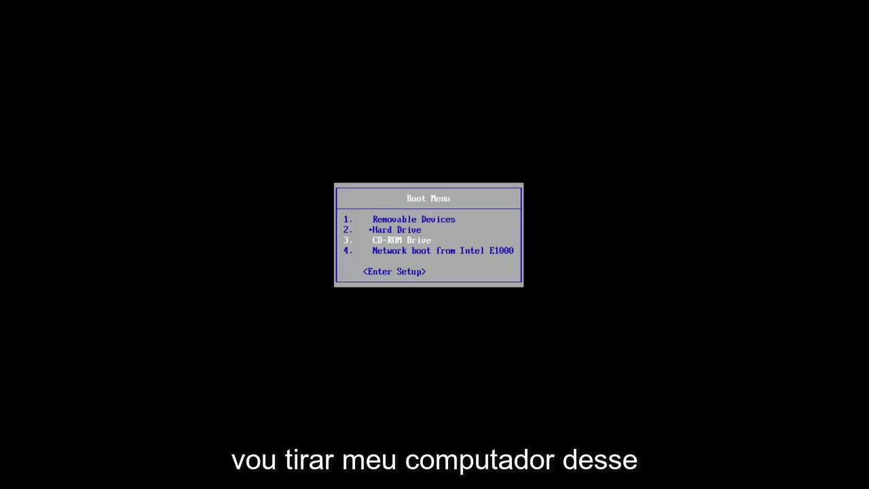
{"action": "key", "text": "Return"}
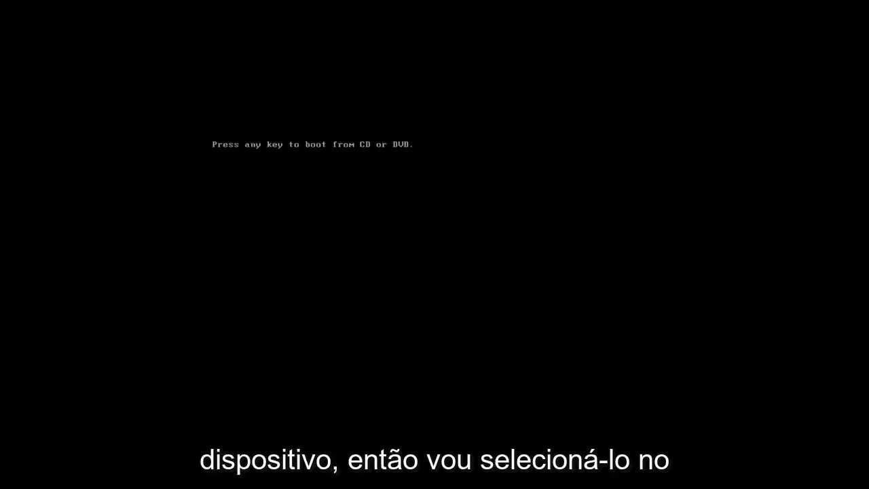
{"action": "key", "text": "Return"}
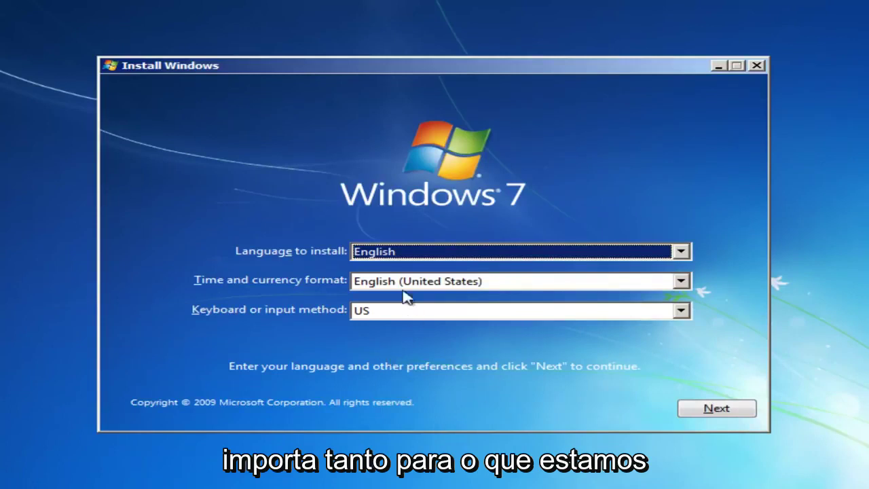
Step: Accept the default English language settings and choose 'Repair your computer' instead of installing
{"action": "left_click", "coordinate": [714, 410]}
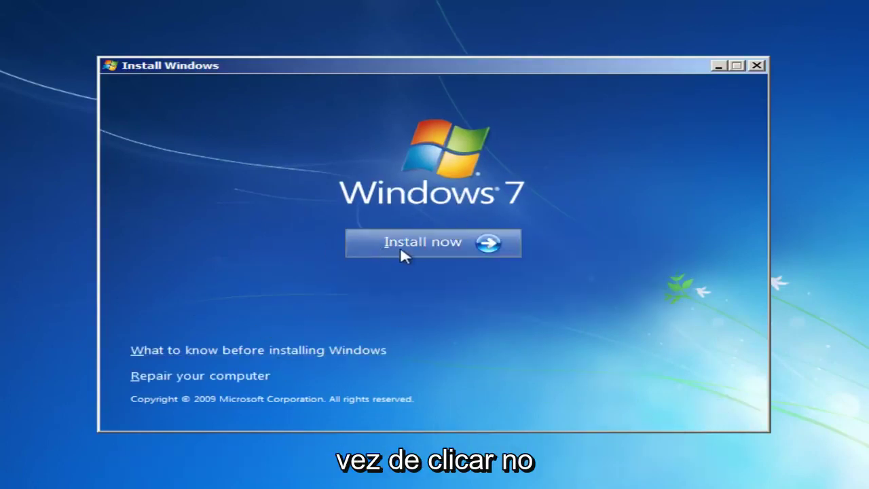
{"action": "left_click", "coordinate": [171, 377]}
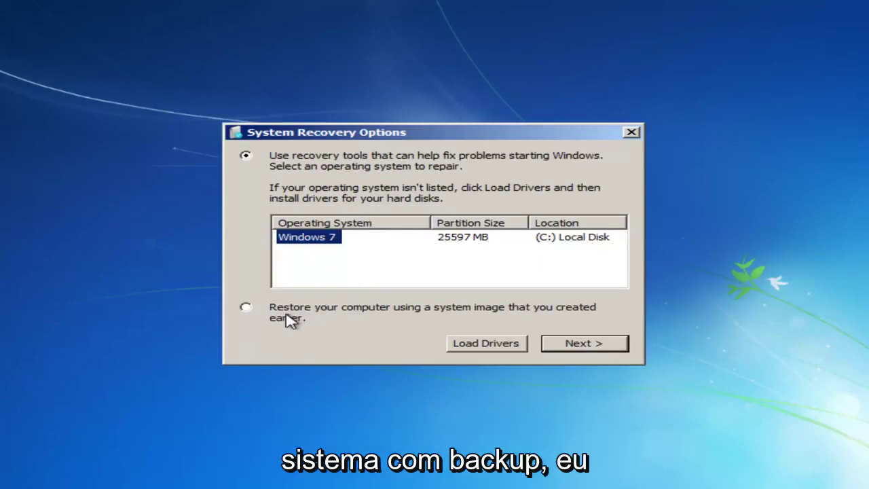
Step: Keep 'Use recovery tools' selected and pick the Windows 7 installation on C: to repair
{"action": "left_click", "coordinate": [244, 306]}
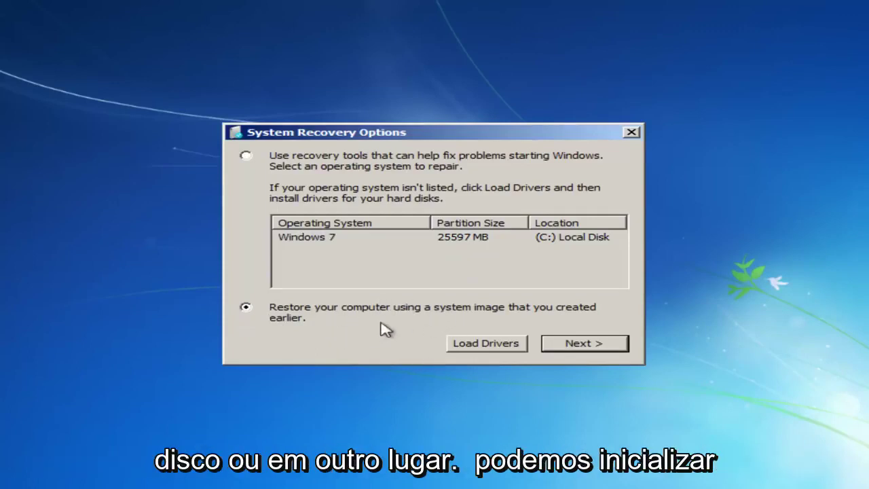
{"action": "left_click", "coordinate": [247, 156]}
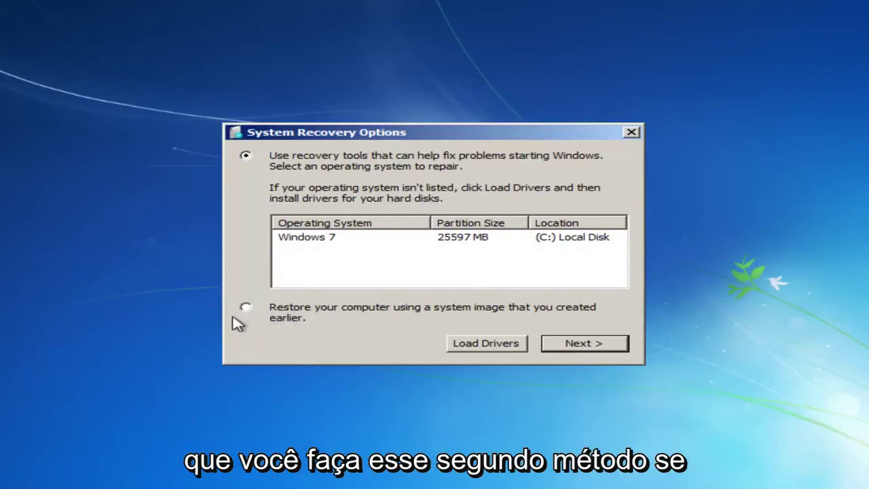
{"action": "left_click", "coordinate": [298, 239]}
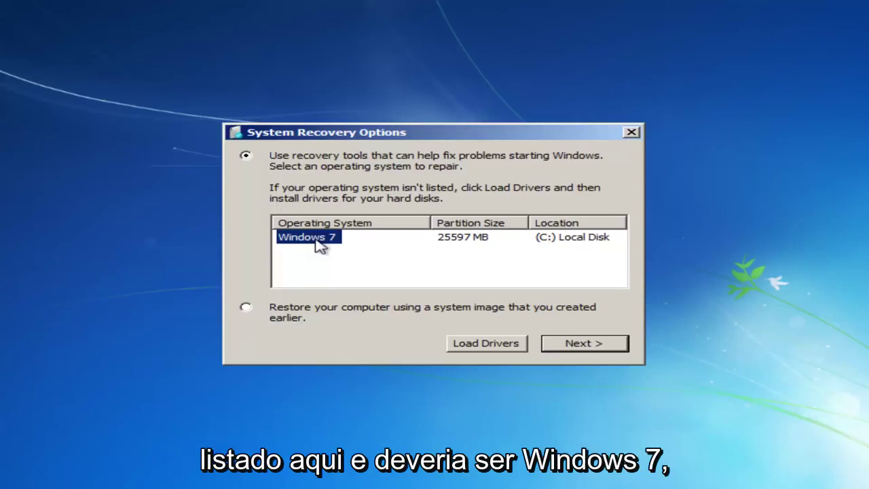
{"action": "left_click", "coordinate": [585, 344]}
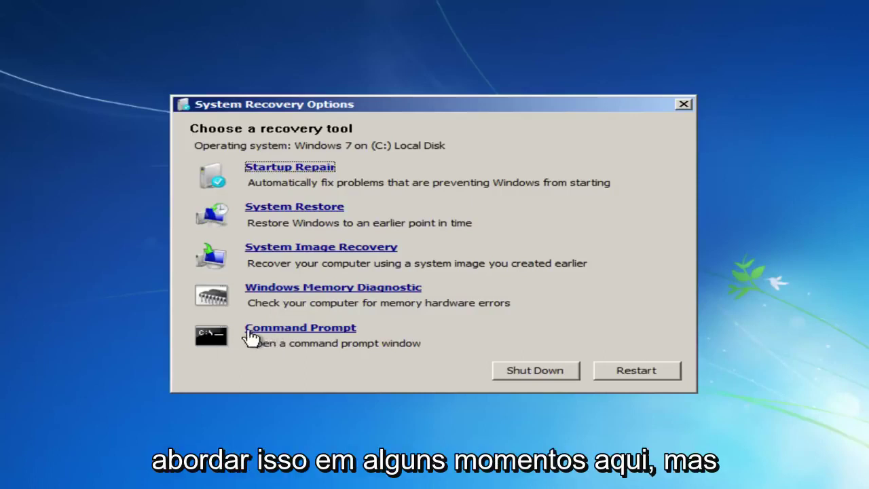
Step: Step through System Restore to the VMware Tools restore point, then back out without restoring
{"action": "left_click", "coordinate": [279, 211]}
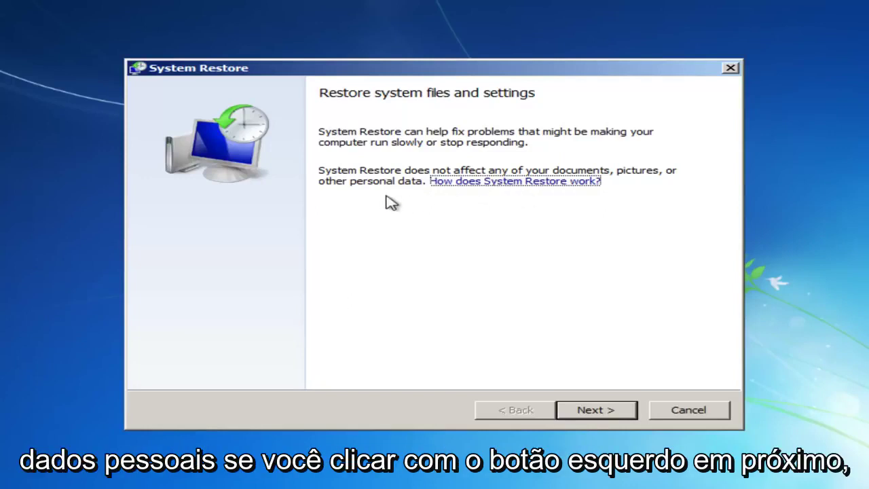
{"action": "left_click", "coordinate": [563, 411]}
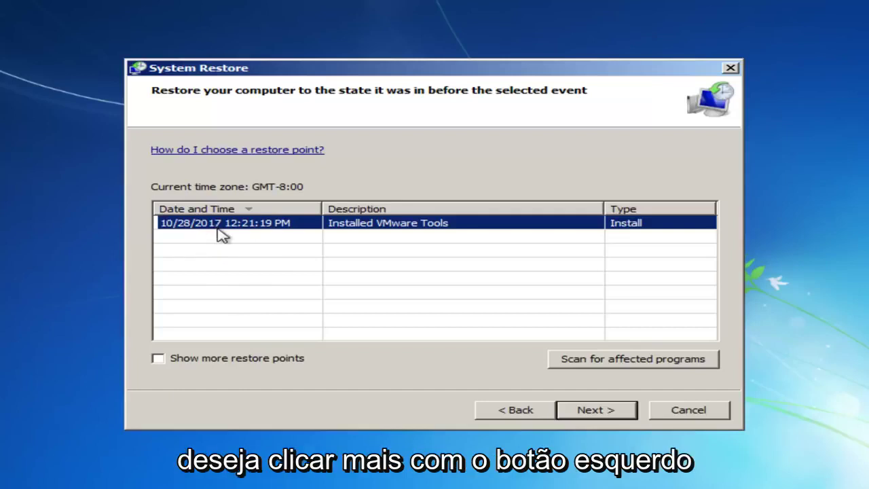
{"action": "left_click", "coordinate": [583, 411]}
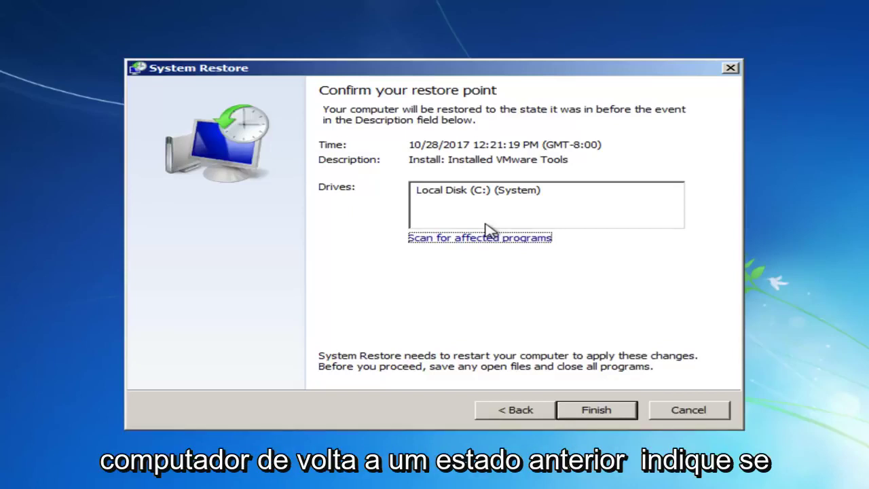
{"action": "left_click", "coordinate": [511, 417]}
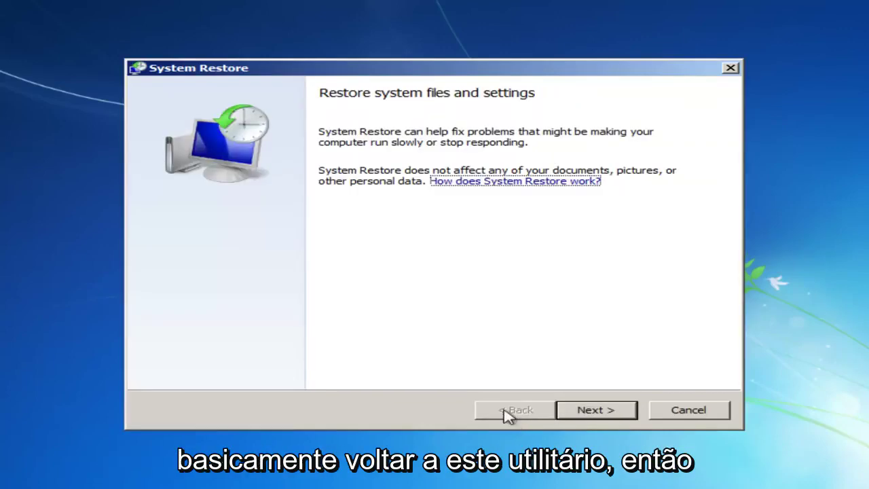
Step: Cancel the System Restore wizard and return to the recovery tool list
{"action": "left_click", "coordinate": [716, 415]}
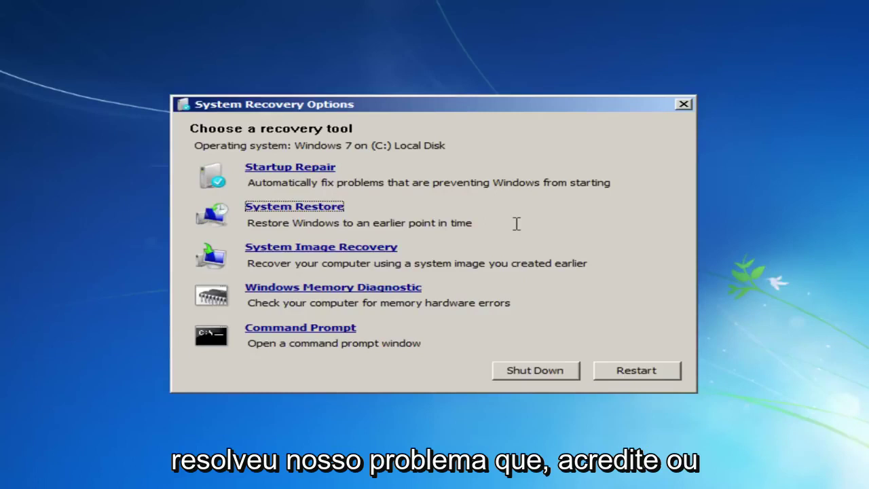
{"action": "left_click", "coordinate": [319, 210]}
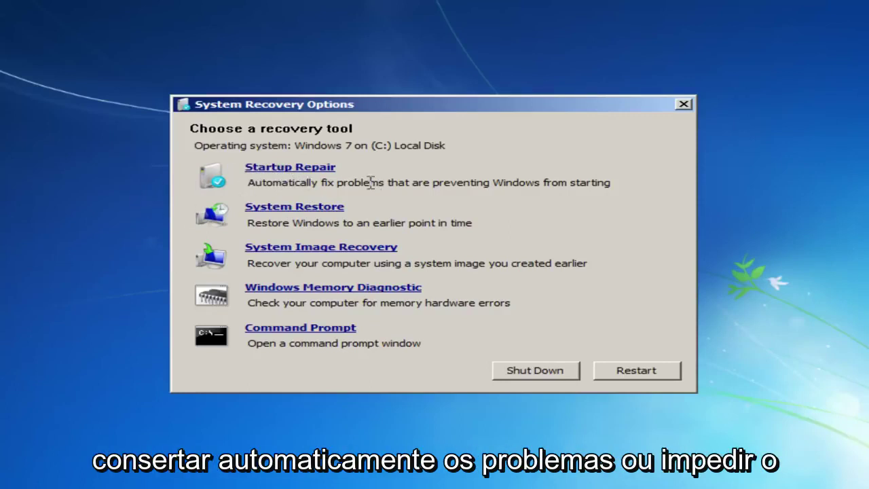
Step: Run Startup Repair, which finds no problem, and close its results with Finish
{"action": "left_click", "coordinate": [312, 170]}
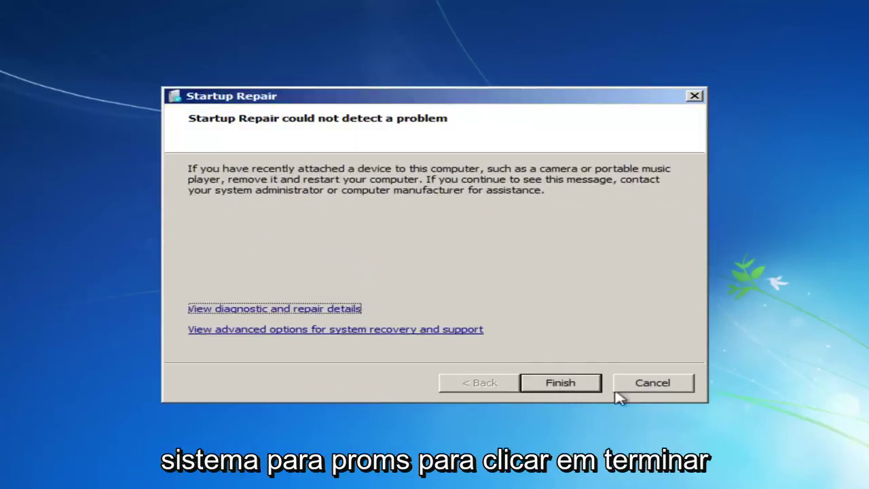
{"action": "left_click", "coordinate": [641, 386]}
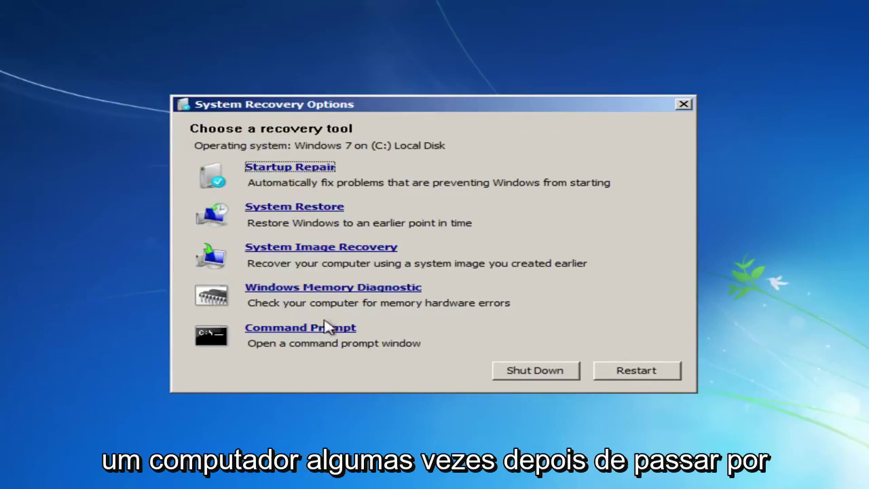
Step: Open the recovery Command Prompt and enter chkdsk C: /f without running it
{"action": "left_click", "coordinate": [276, 330]}
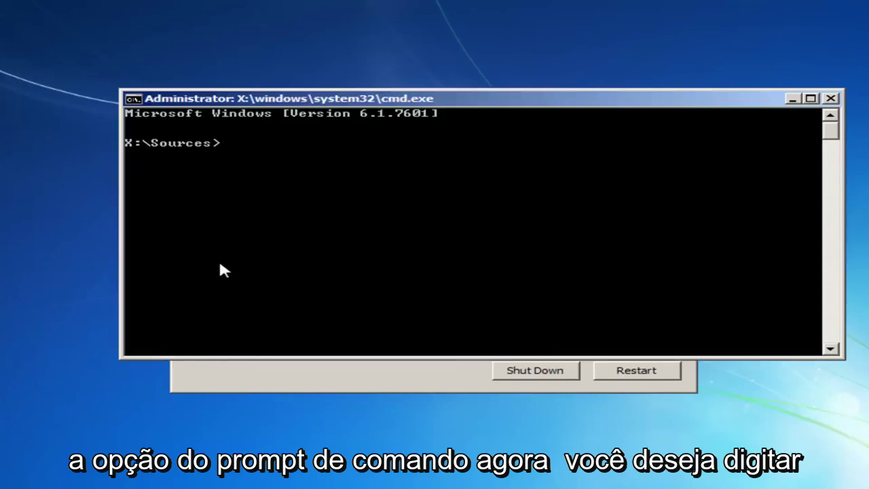
{"action": "type", "text": "chkdsk"}
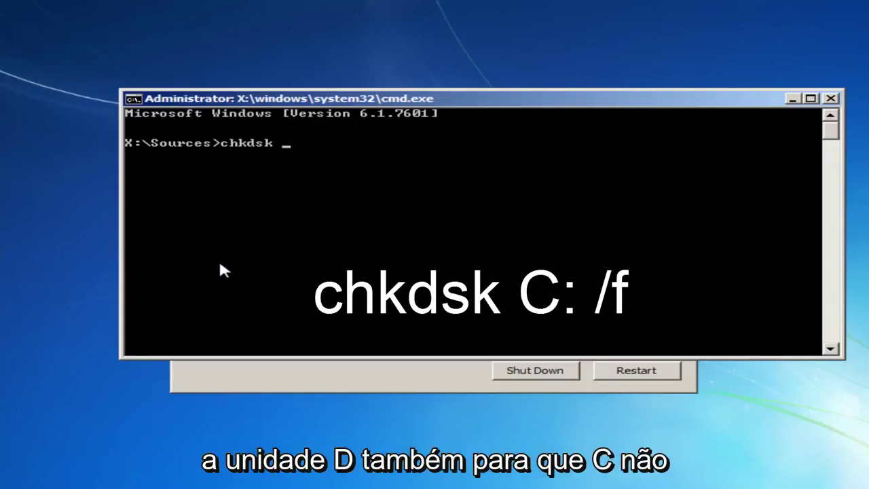
{"action": "type", "text": "C"}
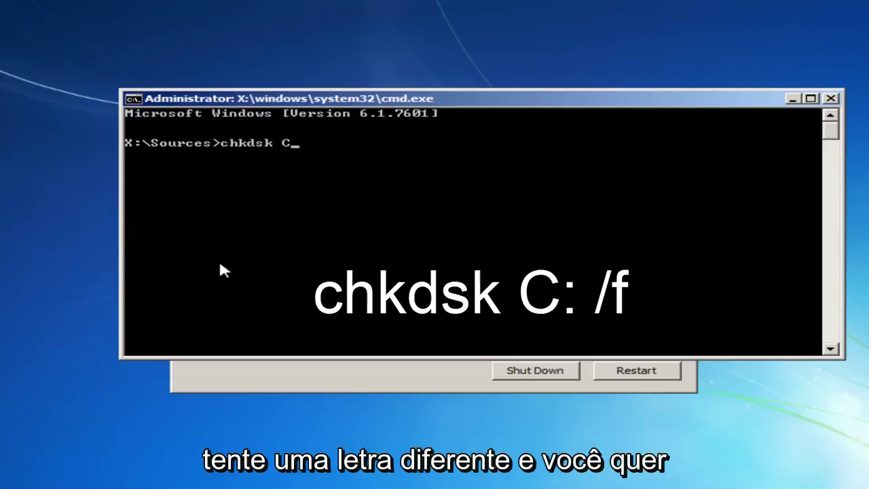
{"action": "type", "text": ":"}
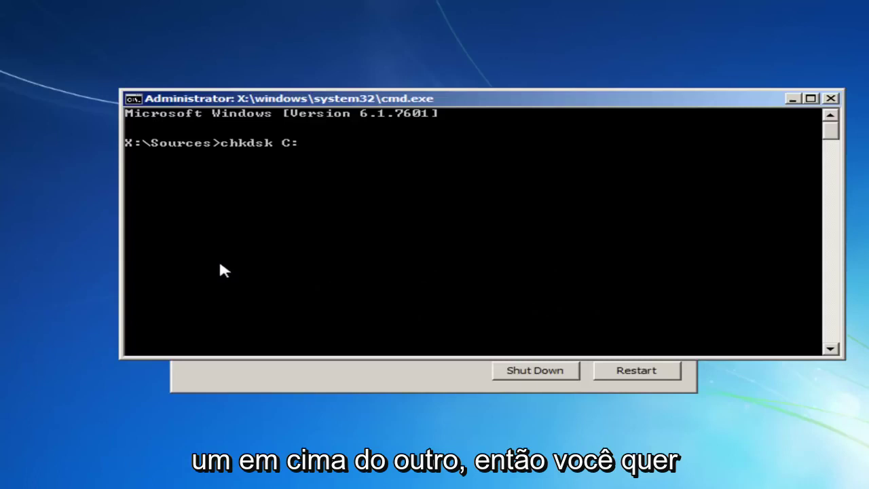
{"action": "type", "text": " /"}
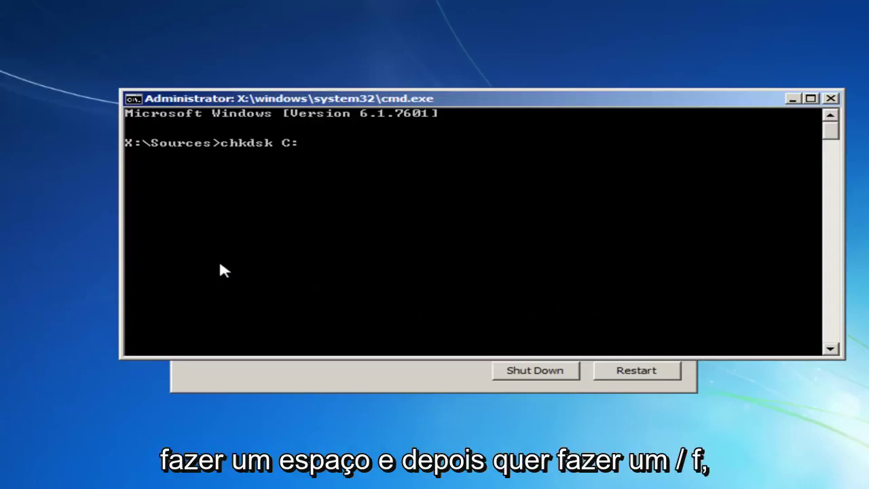
{"action": "type", "text": "f"}
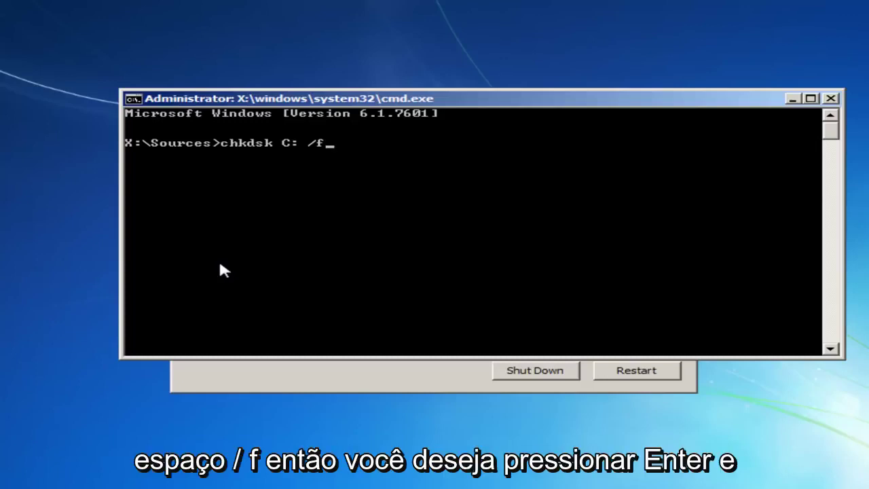
Step: Run chkdsk C: /f so it corrects drive C's file system errors
{"action": "key", "text": "Return"}
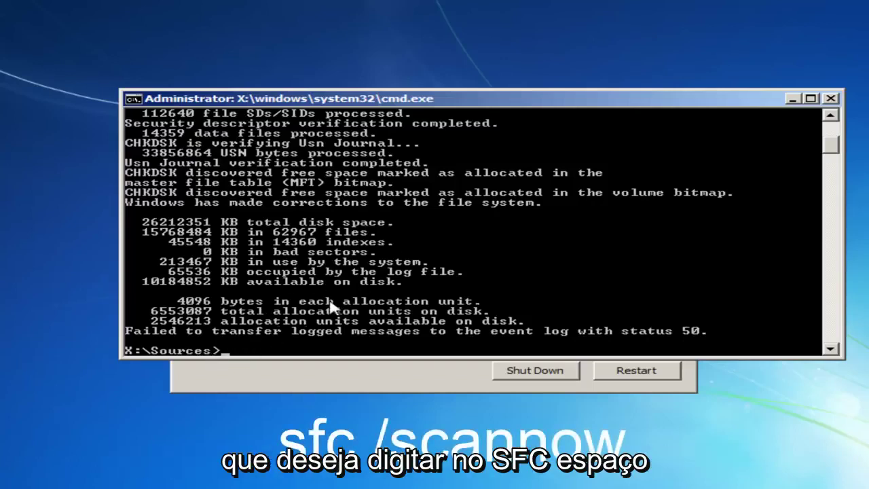
Step: Run sfc /scannow, which reports a pending system repair requiring a reboot
{"action": "type", "text": "sfc "}
{"action": "type", "text": "/sc"}
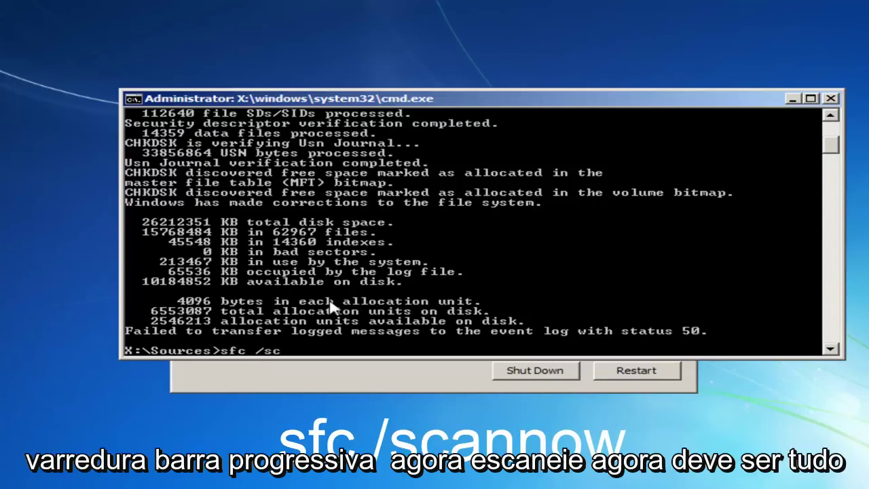
{"action": "type", "text": "annow"}
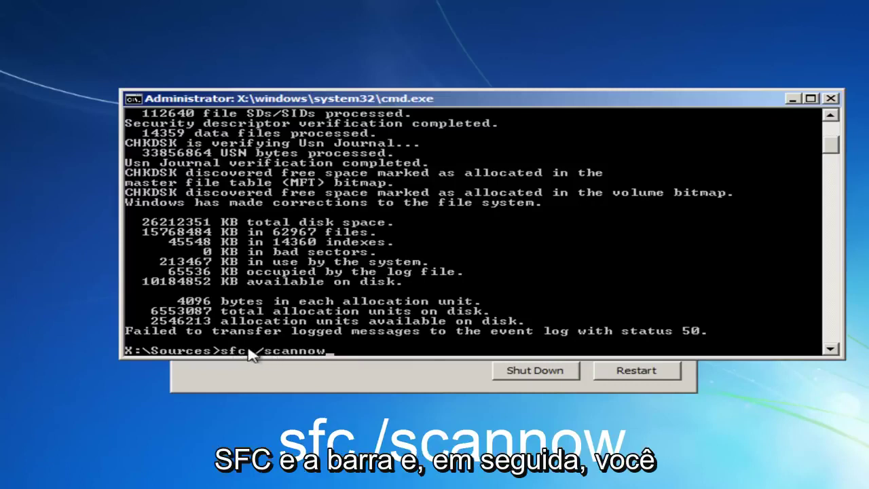
{"action": "key", "text": "Return"}
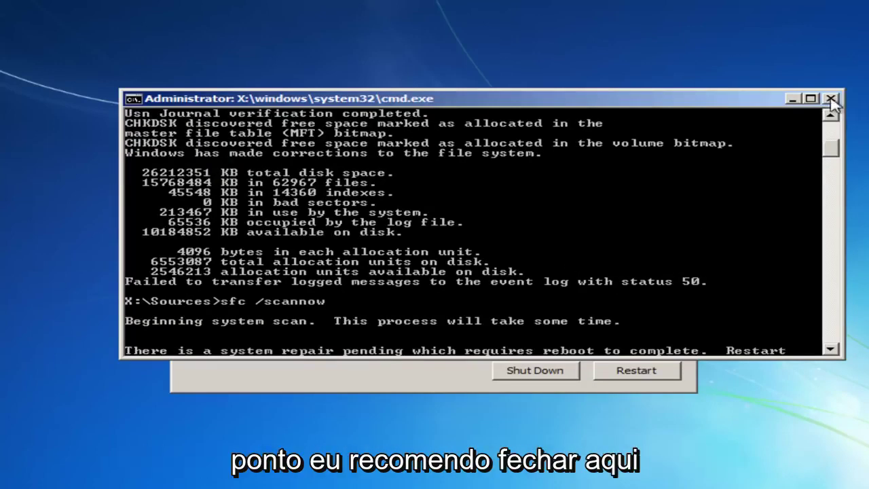
Step: Close the recovery cmd.exe window and restart the computer to boot into Windows
{"action": "left_click", "coordinate": [829, 99]}
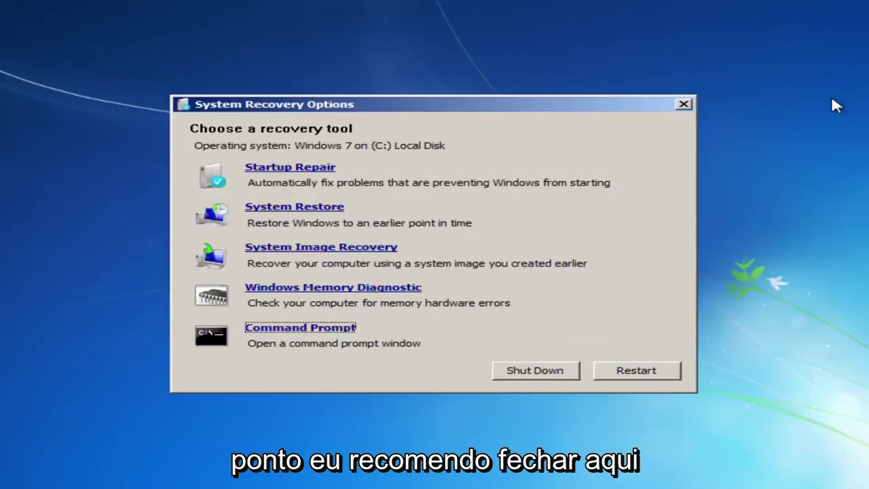
{"action": "left_click", "coordinate": [634, 376]}
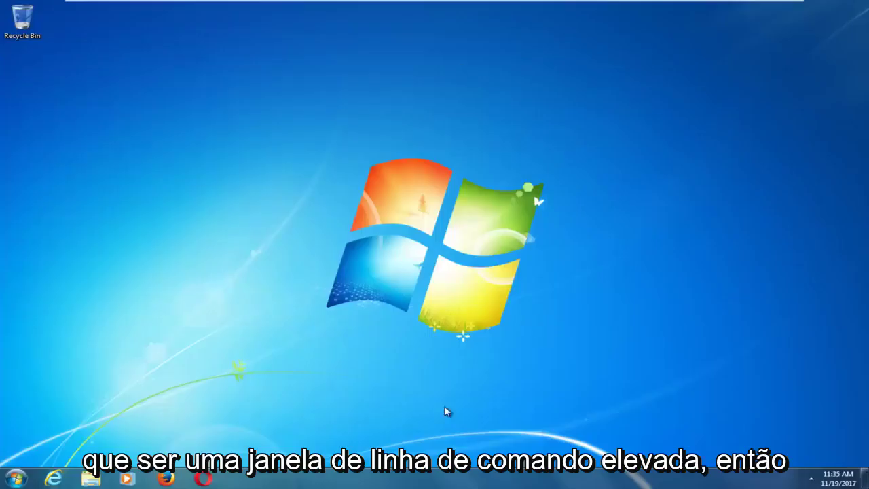
Step: Search the Start menu for 'command prompt' and launch it as administrator
{"action": "left_click", "coordinate": [15, 480]}
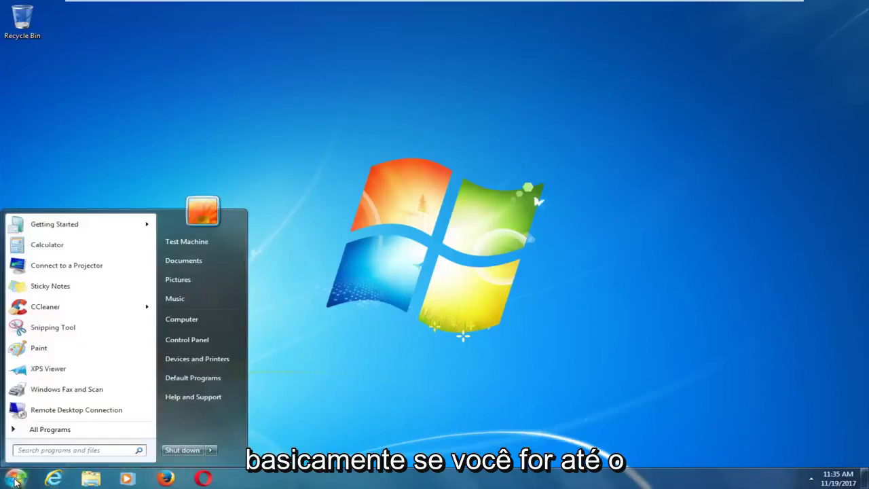
{"action": "type", "text": "command prompt"}
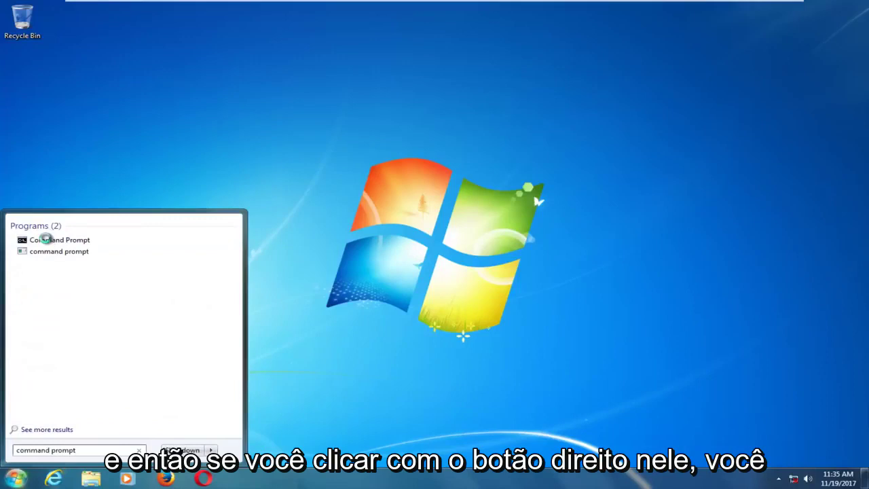
{"action": "right_click", "coordinate": [47, 239]}
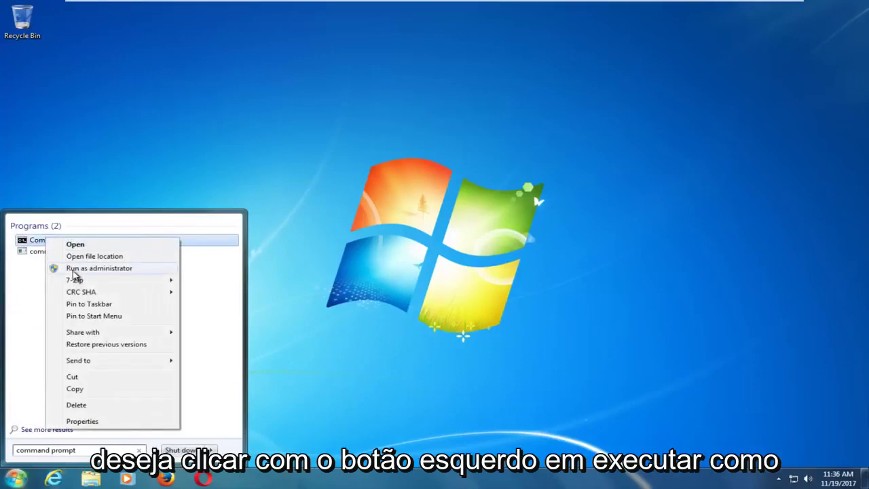
{"action": "left_click", "coordinate": [75, 269]}
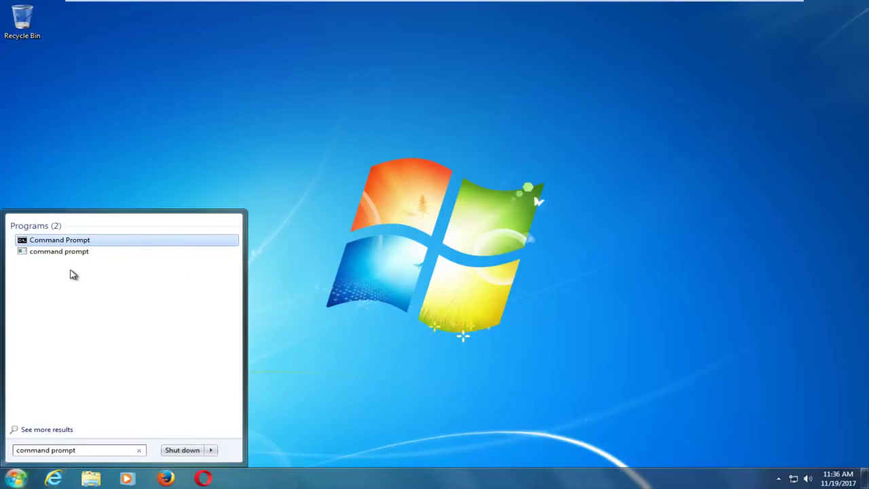
{"action": "key", "text": "ctrl+shift+Return"}
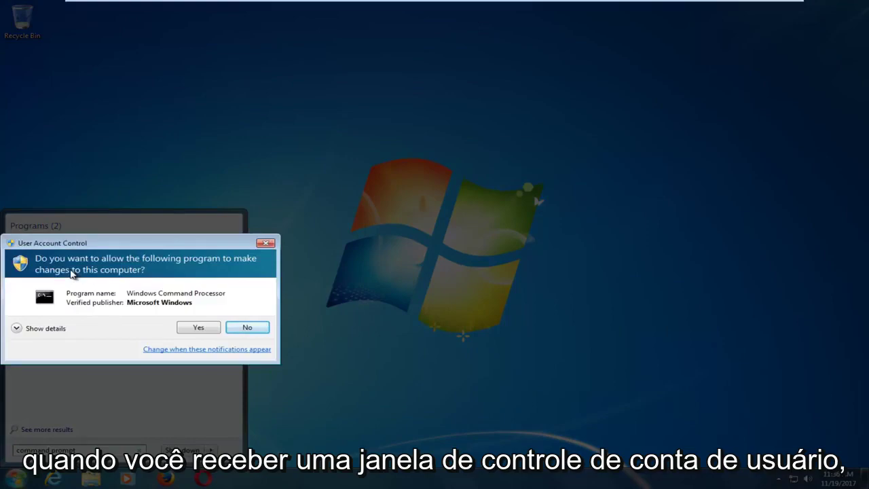
Step: Approve the UAC prompt and run sfc /scannow in the elevated console
{"action": "left_click", "coordinate": [195, 331]}
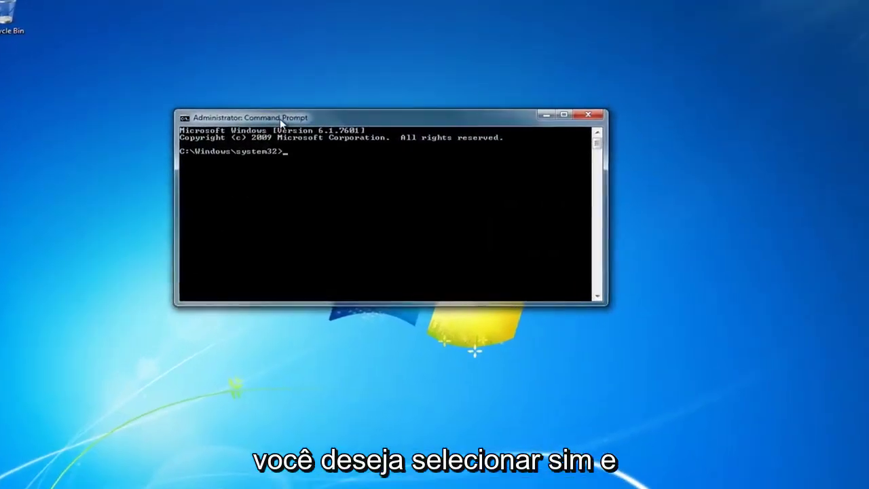
{"action": "type", "text": "sfc"}
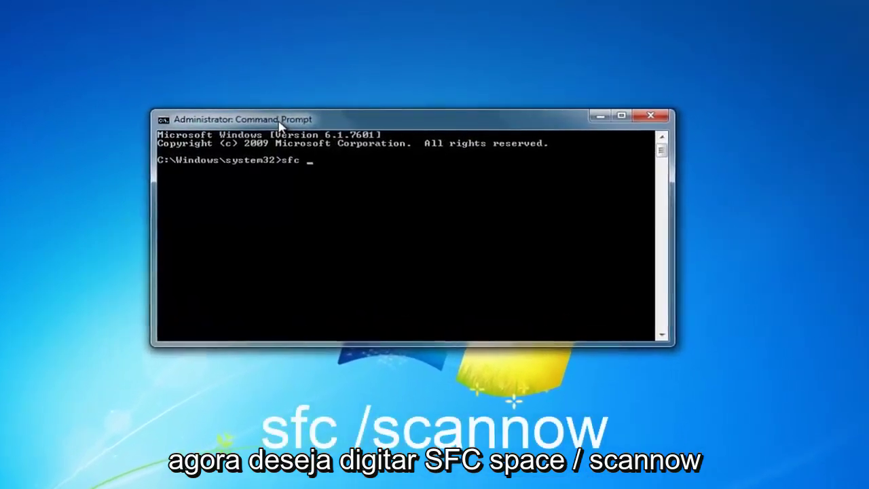
{"action": "type", "text": " /scannow"}
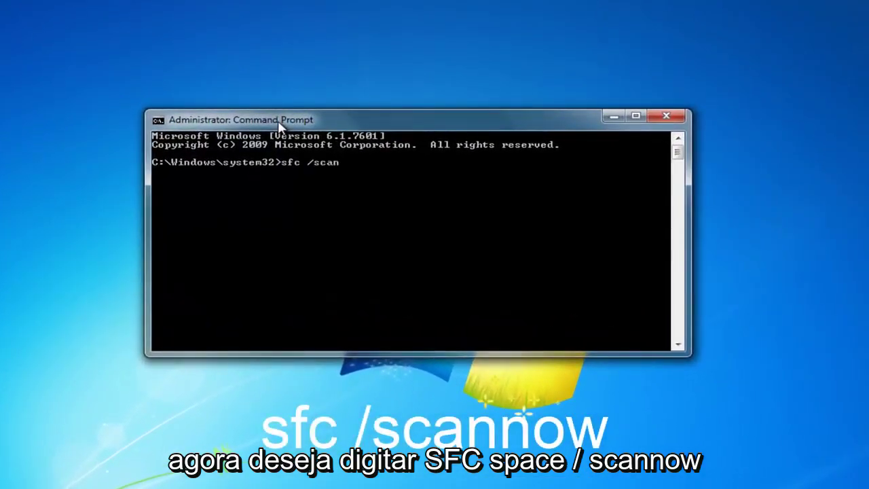
{"action": "key", "text": "Return"}
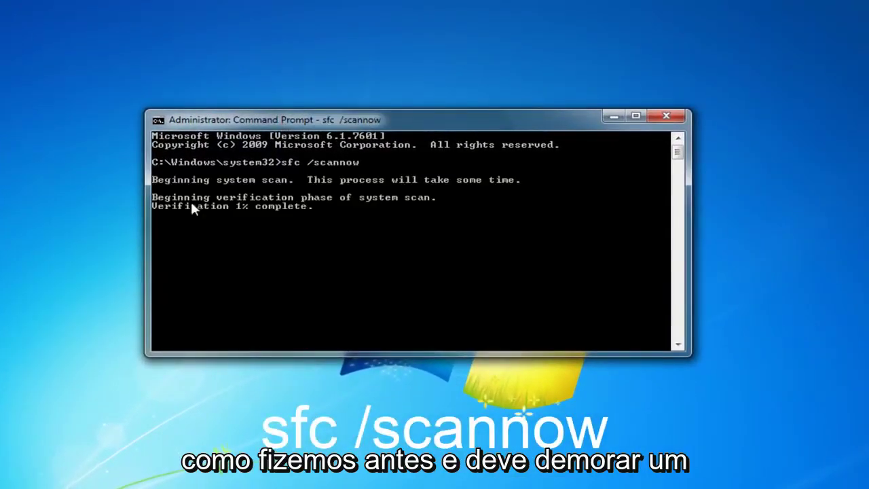